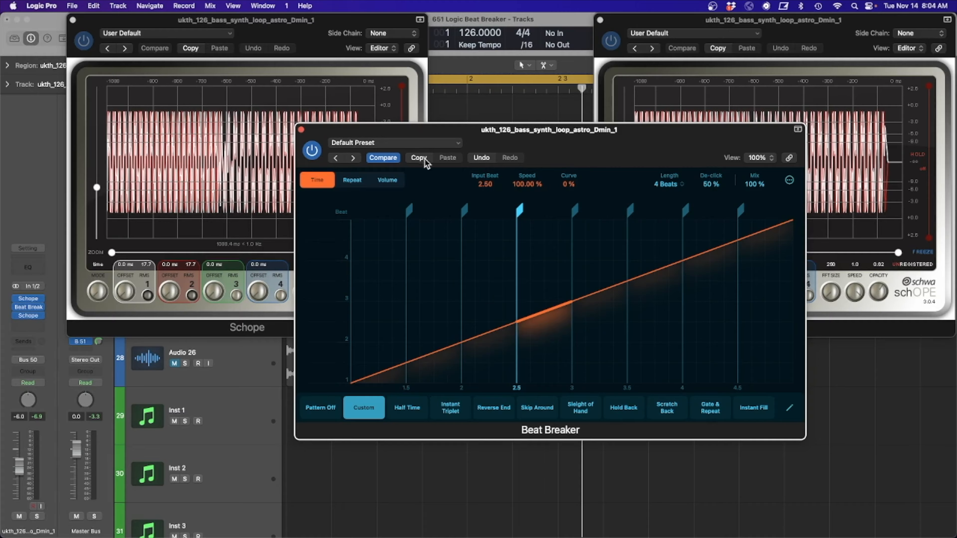
Step: Try five repeats on the slice at beat 2.5, reset it to one, and view the slice's volume parameters
left_click(353, 182)
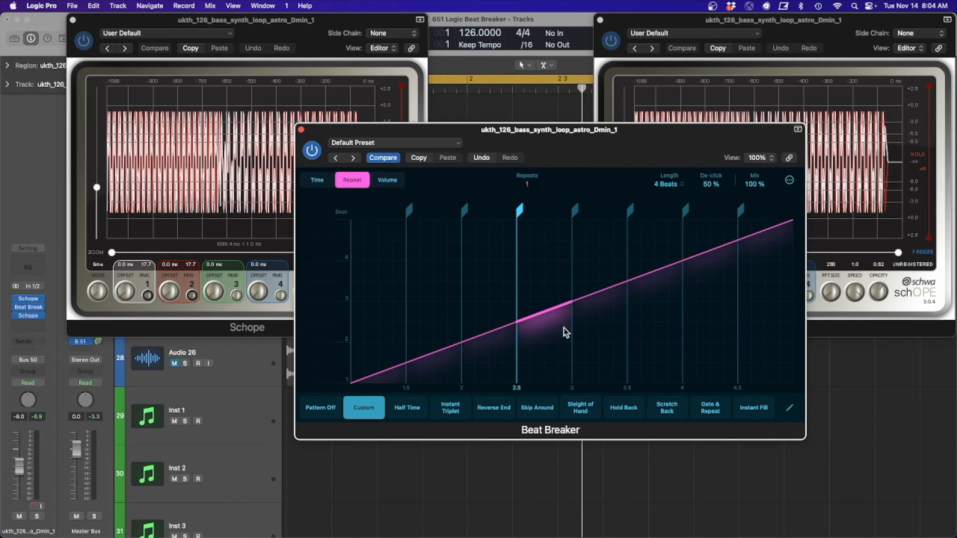
left_click_drag(547, 304, 548, 212)
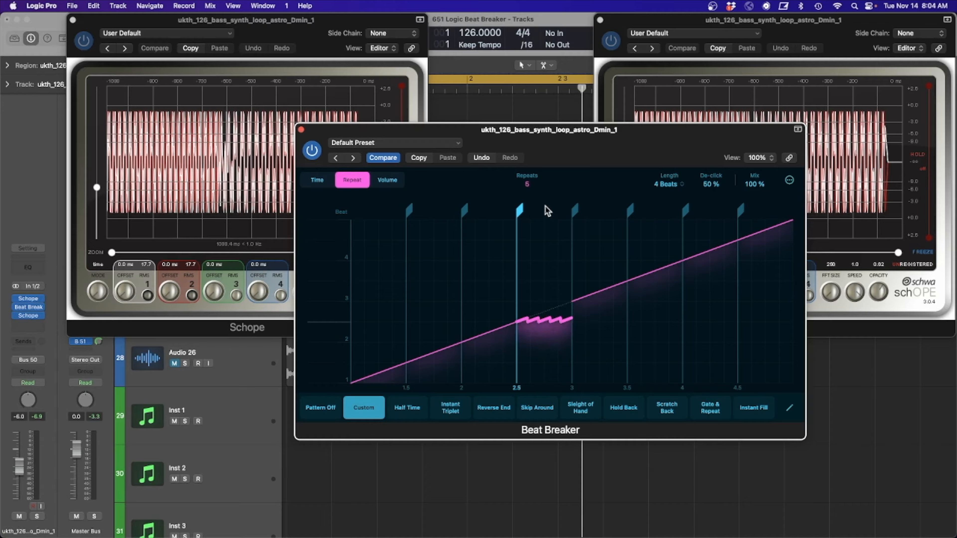
left_click_drag(553, 269, 551, 312)
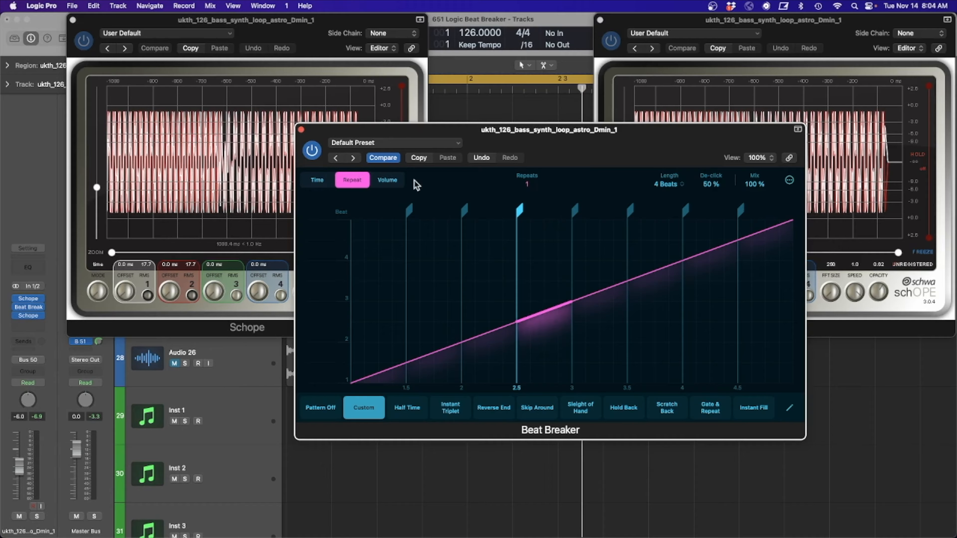
left_click(389, 181)
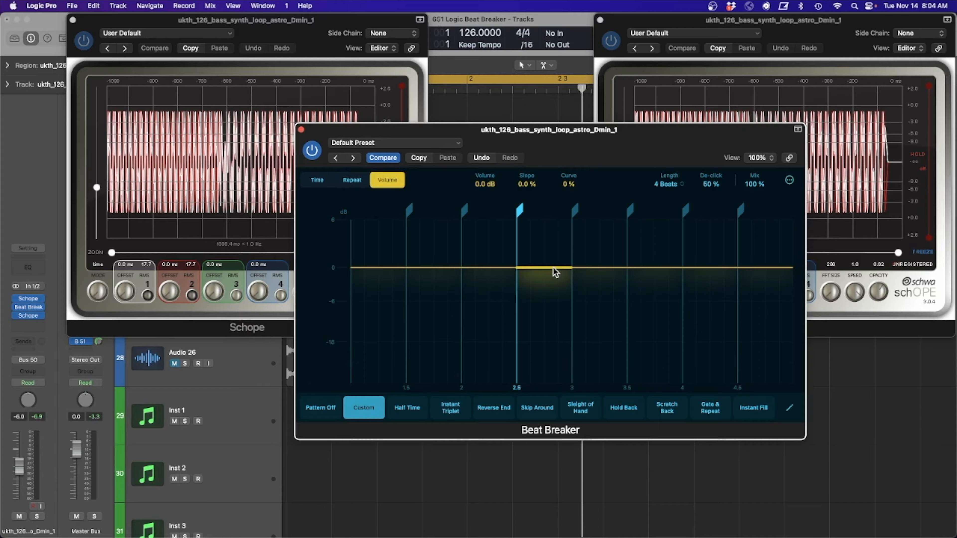
left_click_drag(521, 187, 561, 188)
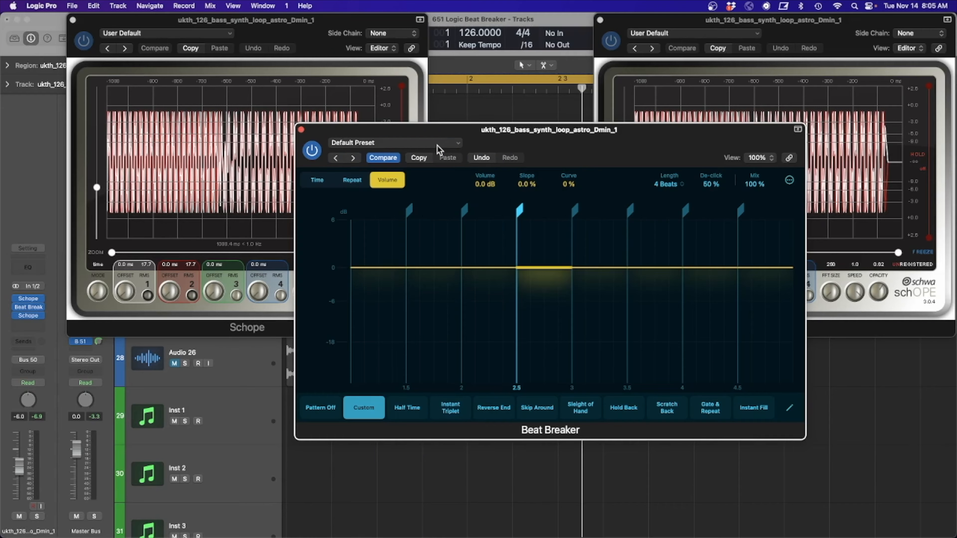
Step: Load the Basic Sidechain preset in Beat Breaker and play the bass loop to compare the scopes before and after it
left_click(438, 144)
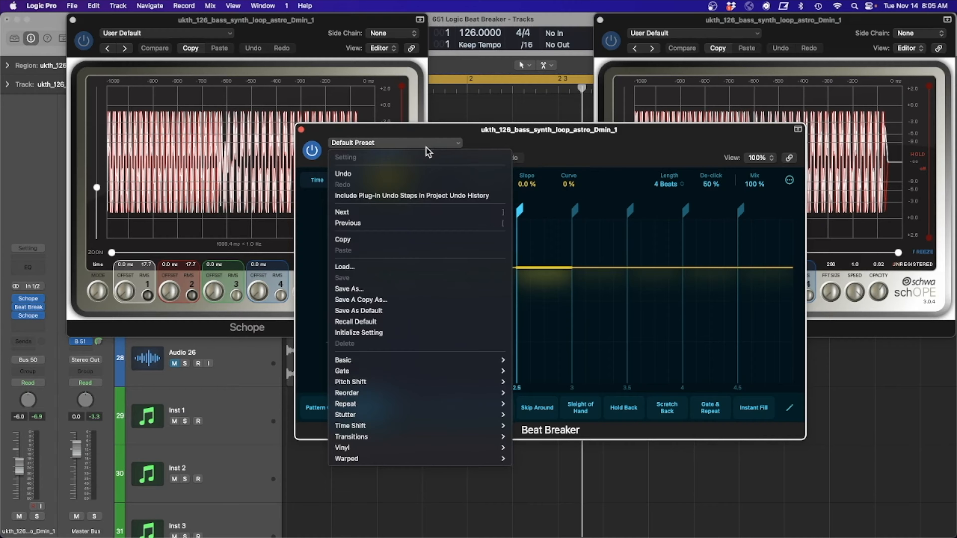
mouse_move(421, 362)
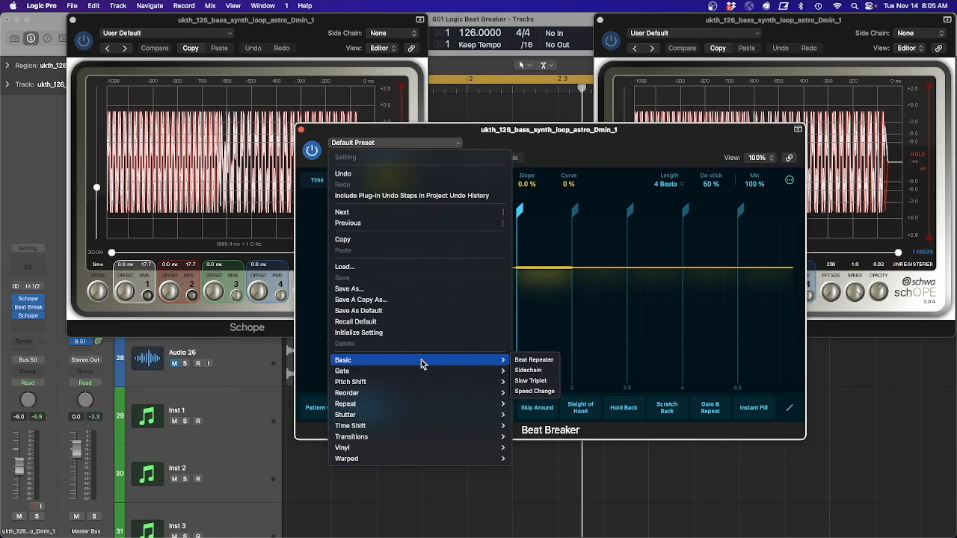
left_click(539, 372)
left_click_drag(647, 145, 600, 224)
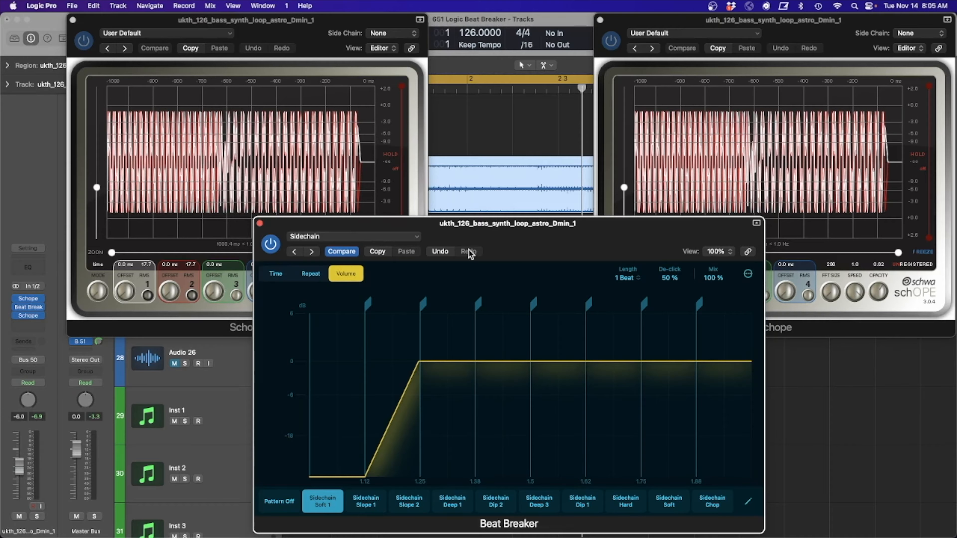
left_click(481, 120)
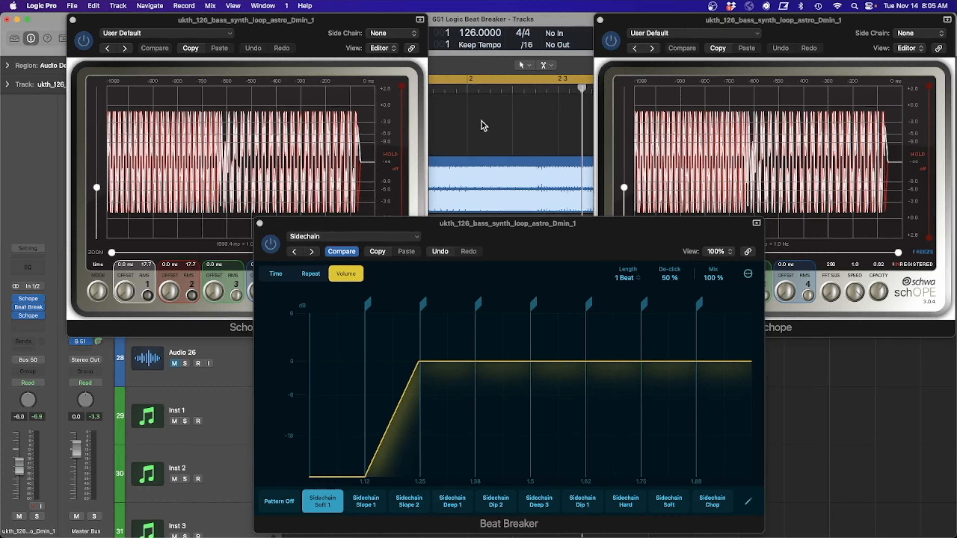
key("space")
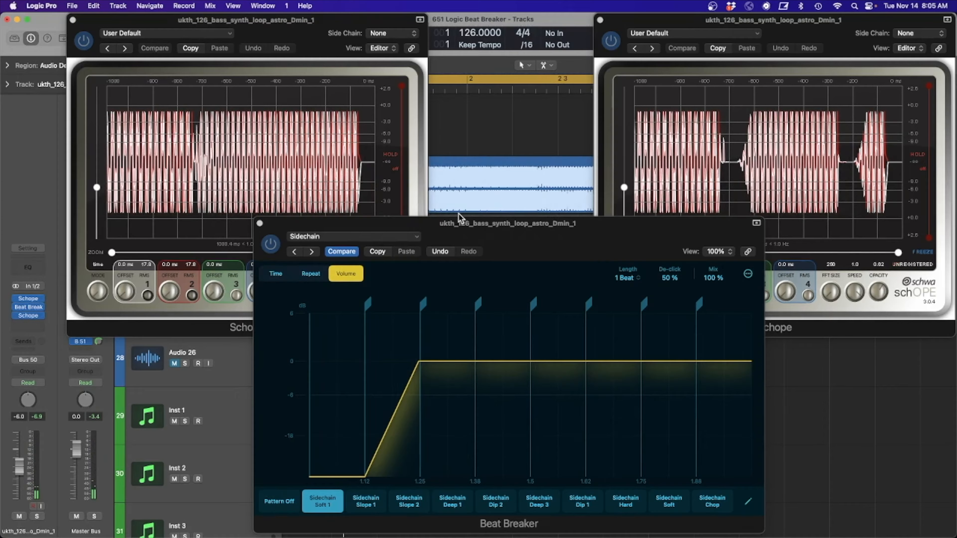
Step: Initialize the Beat Breaker setting and set the pattern length to 1 Beat
left_click(368, 238)
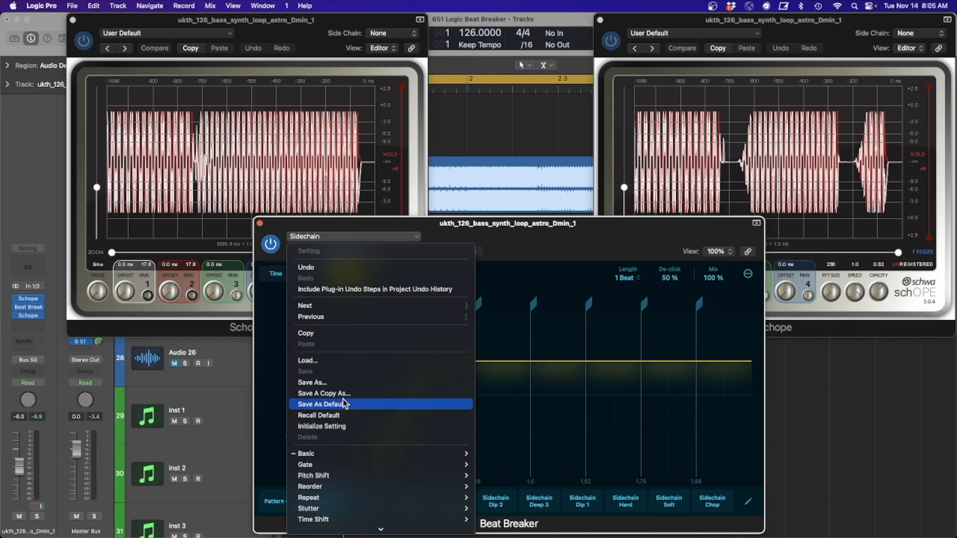
left_click(347, 427)
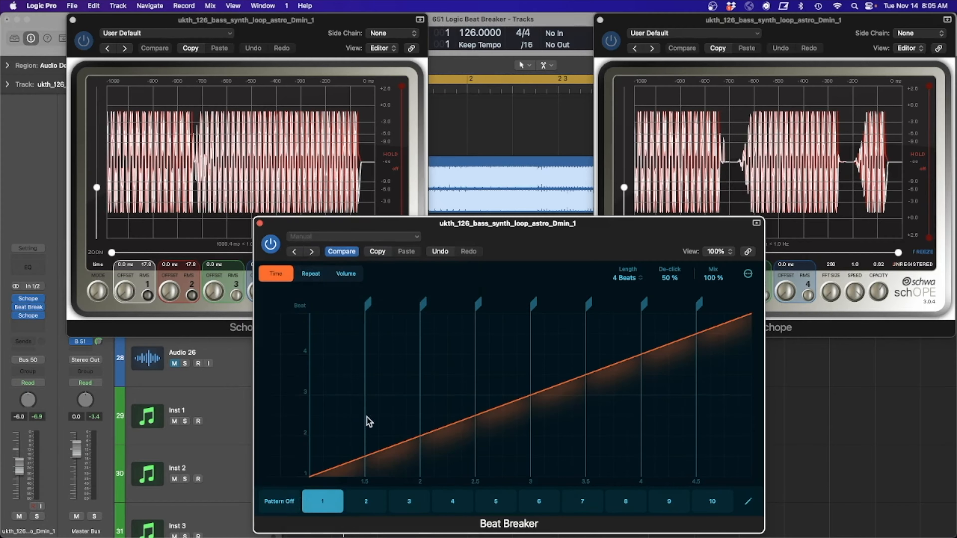
left_click(632, 279)
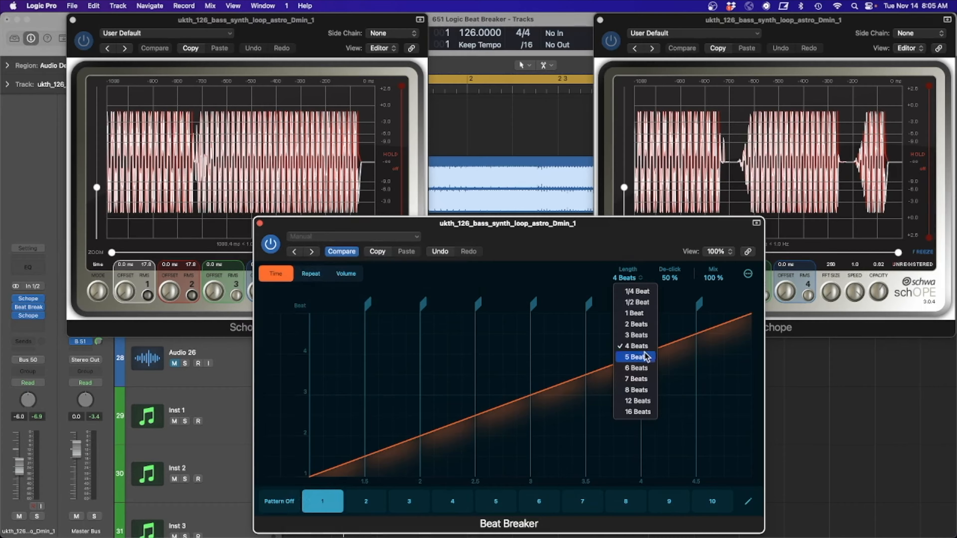
left_click(635, 313)
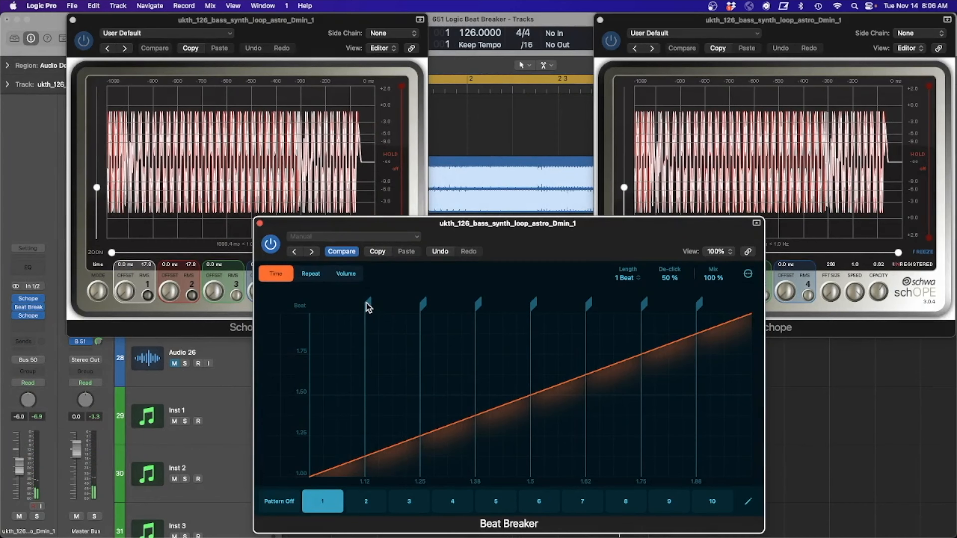
Step: Remove all slice markers from pattern 1 so the whole beat forms a single slice
double_click(367, 304)
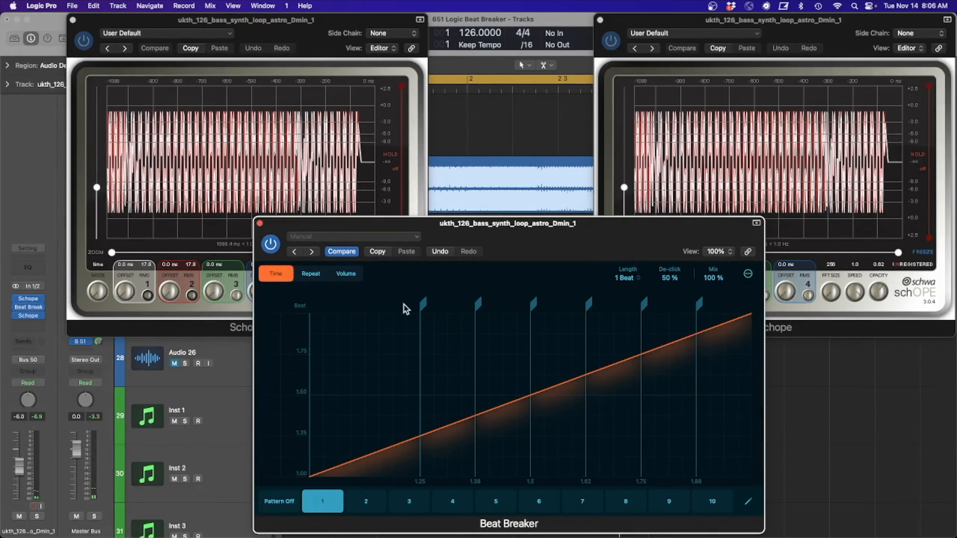
left_click(424, 304)
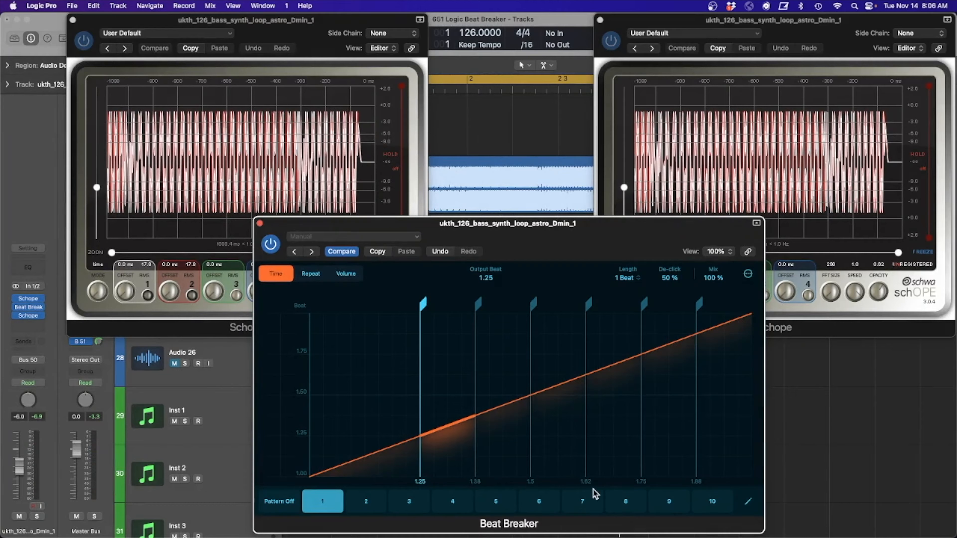
double_click(422, 304)
double_click(476, 304)
double_click(589, 304)
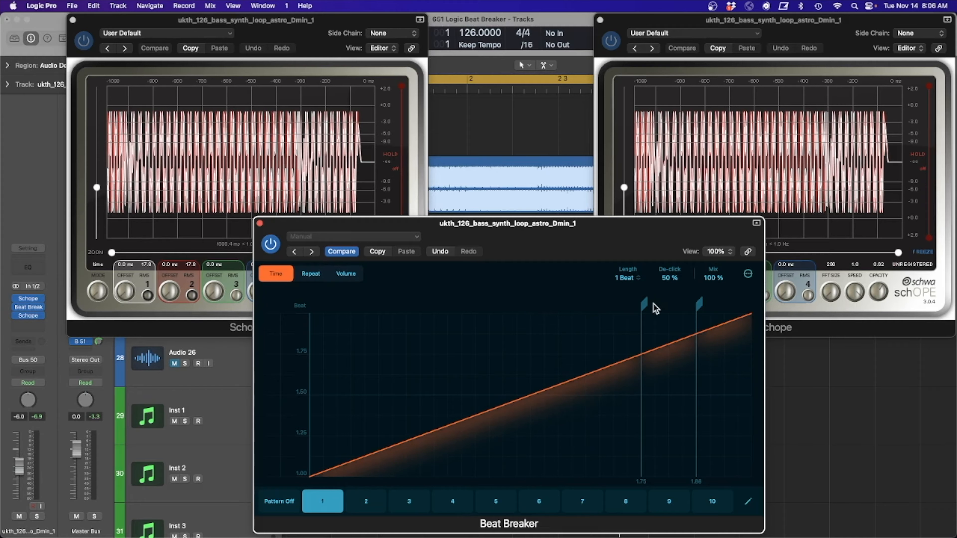
double_click(646, 303)
double_click(701, 303)
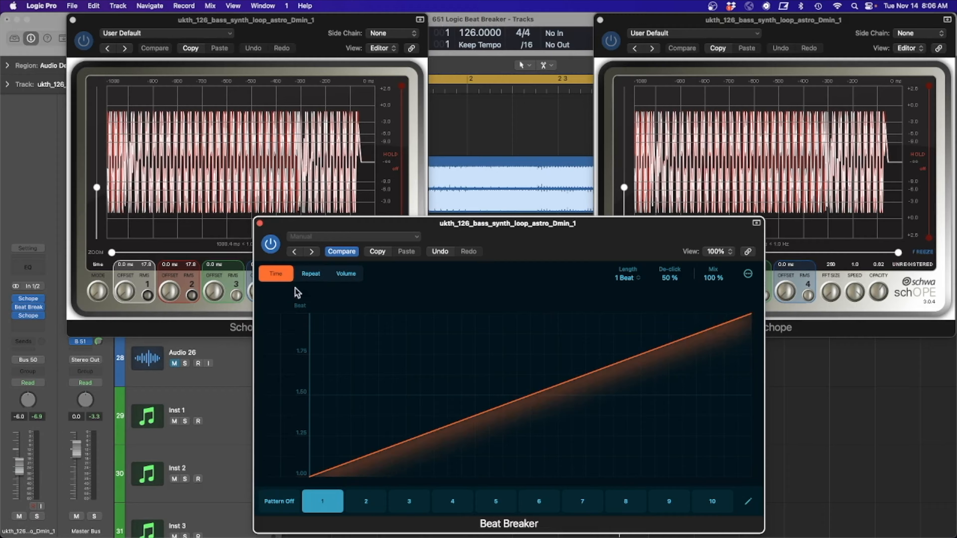
Step: Set the volume slope of the single slice to 48% and play the bass loop to check the fade-in shape
left_click(345, 276)
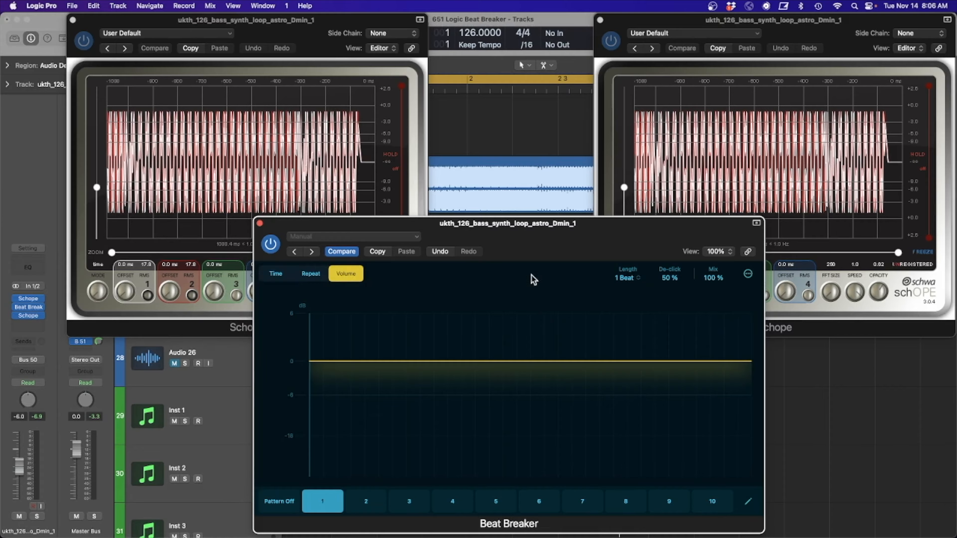
left_click(477, 361)
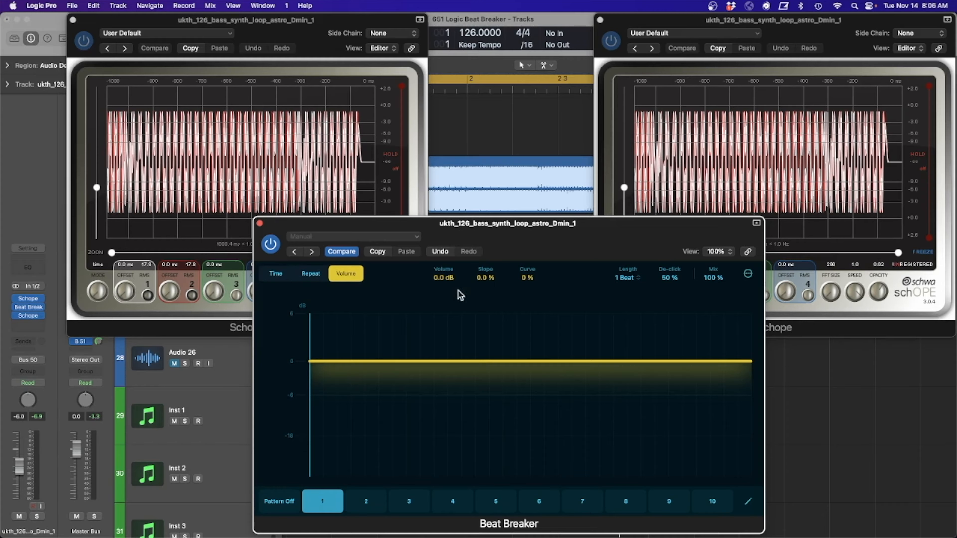
left_click_drag(483, 278, 483, 274)
key("space")
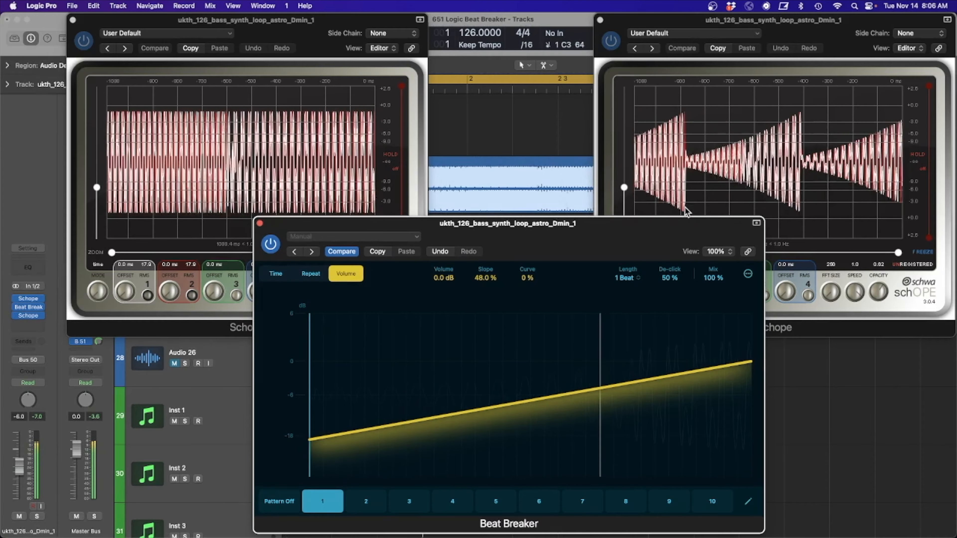
key("space")
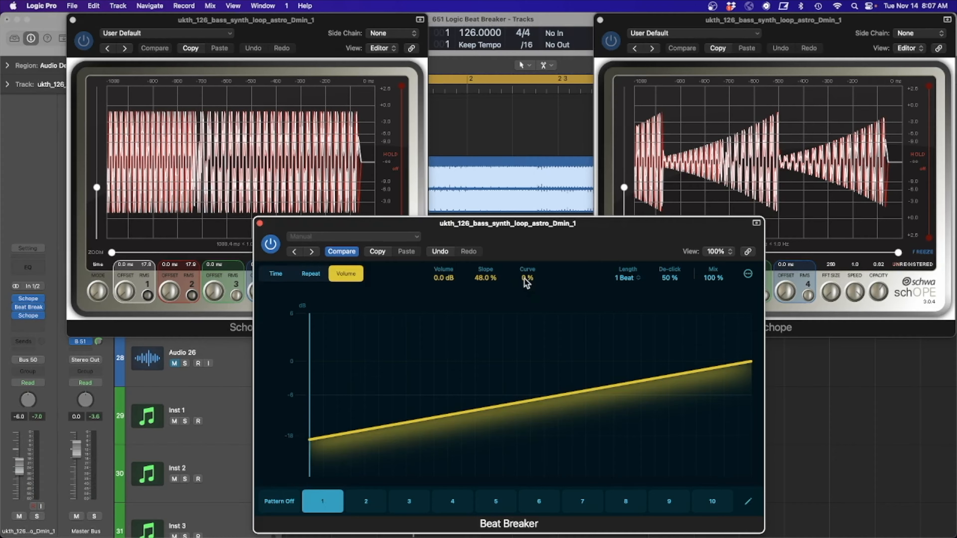
Step: Raise the slice's volume curve to 60% and audition the bass loop
left_click_drag(525, 278, 522, 259)
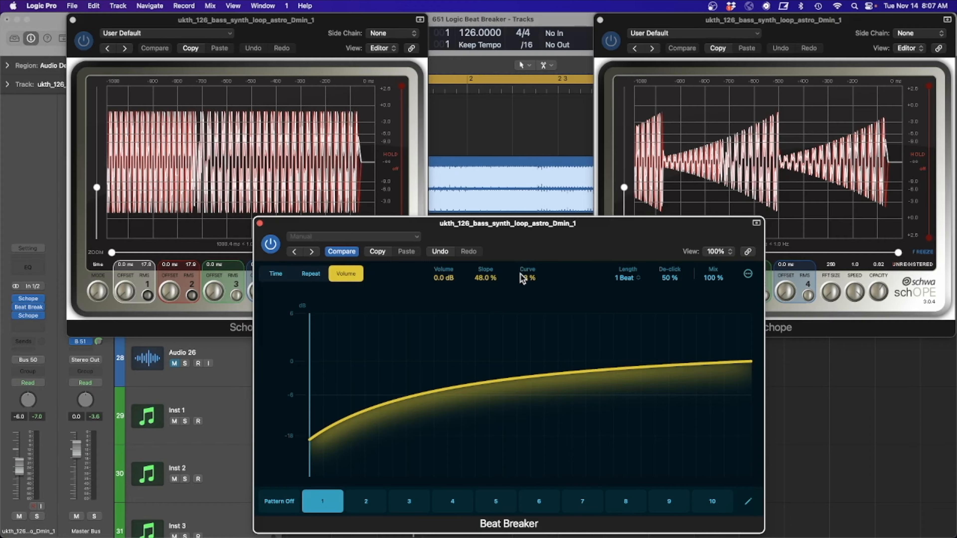
key("space")
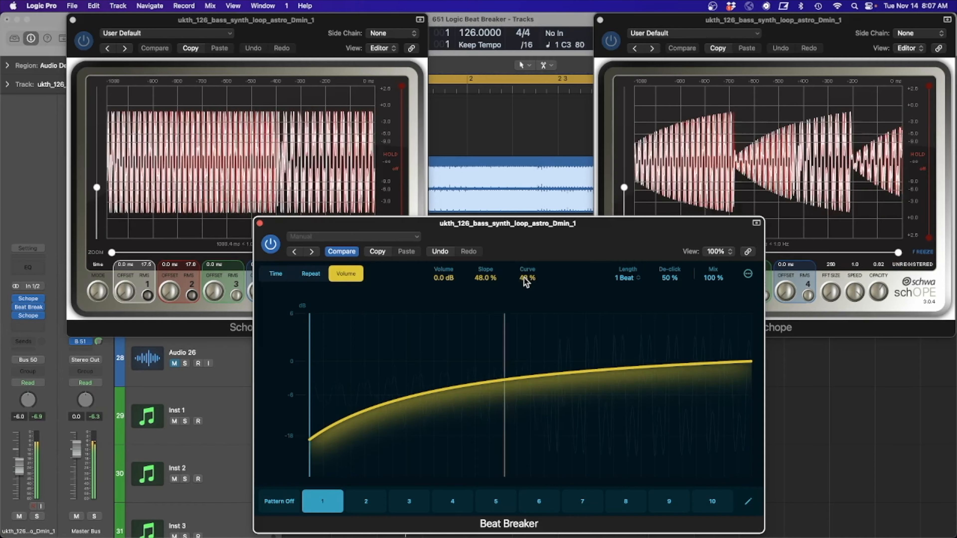
left_click_drag(524, 274, 526, 262)
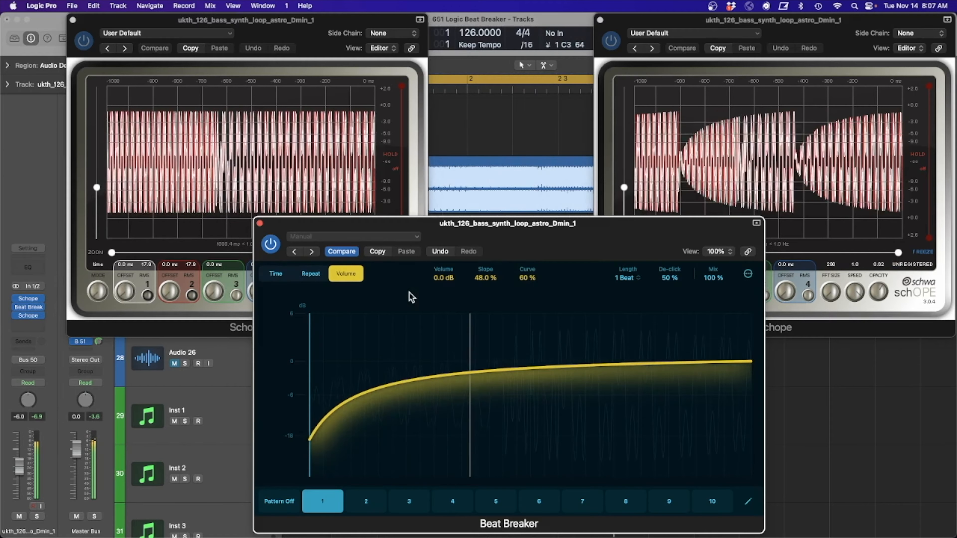
Step: Refine the volume shape to a 29% slope and a 58% curve while the loop plays
left_click_drag(479, 276, 479, 279)
scroll(479, 279, "down", 10)
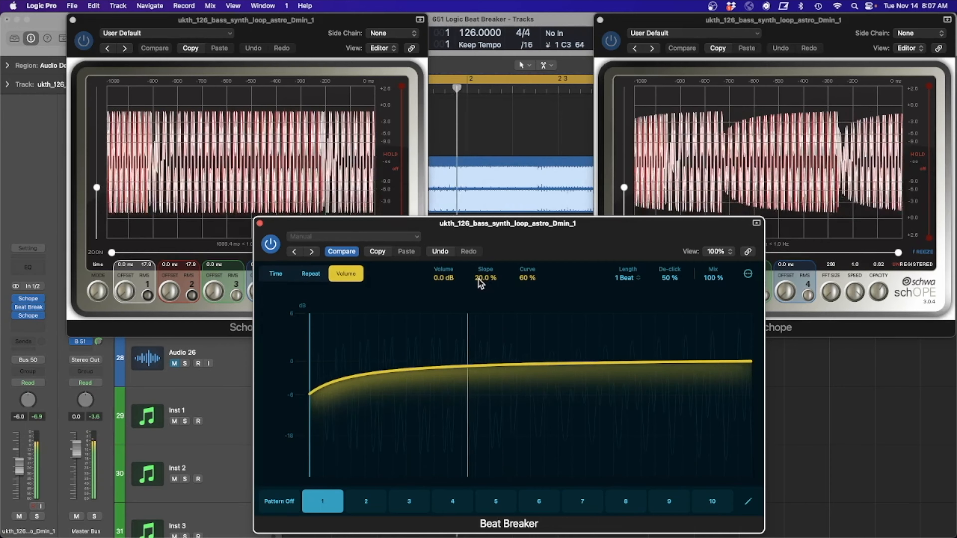
left_click_drag(478, 279, 481, 280)
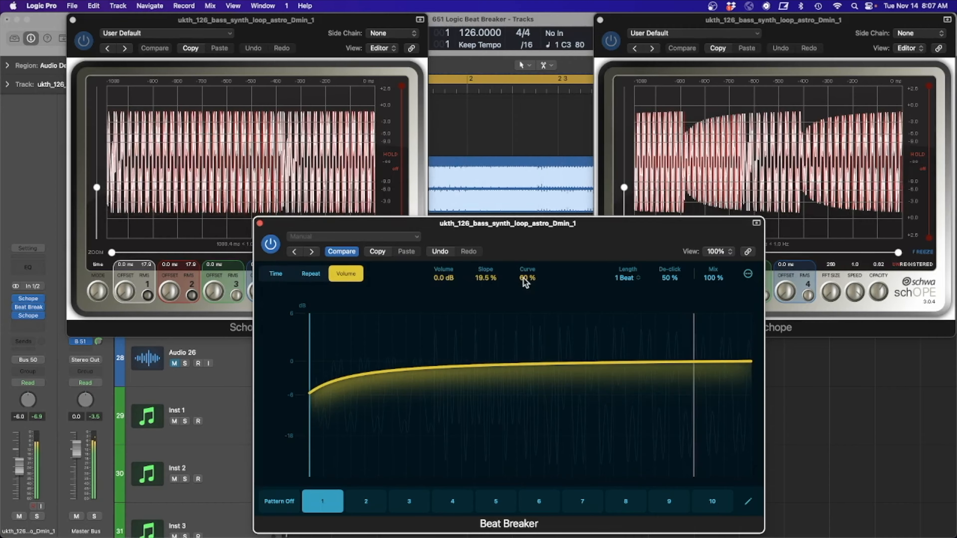
left_click_drag(522, 280, 523, 281)
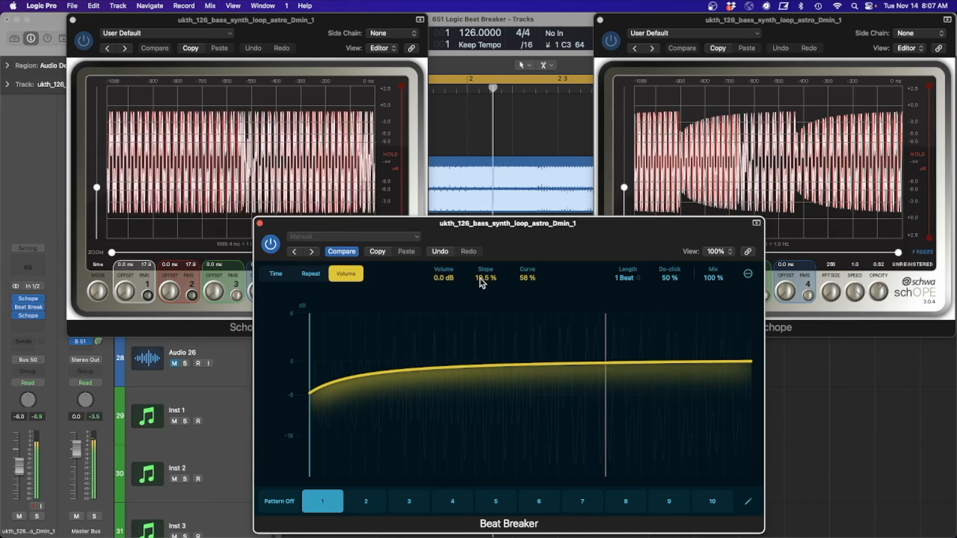
left_click_drag(480, 280, 482, 279)
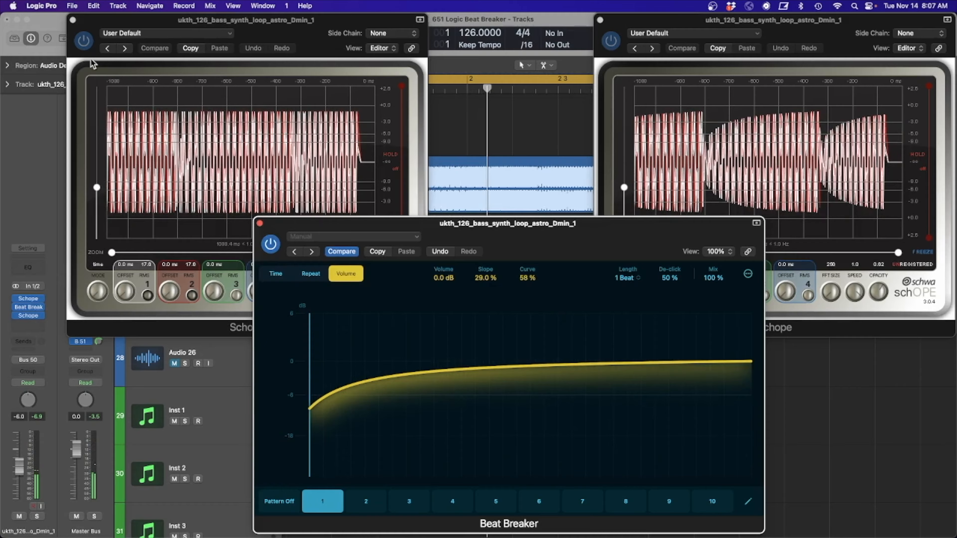
Step: Close both Schope windows and move the Beat Breaker window so the track regions below it are exposed
left_click(72, 20)
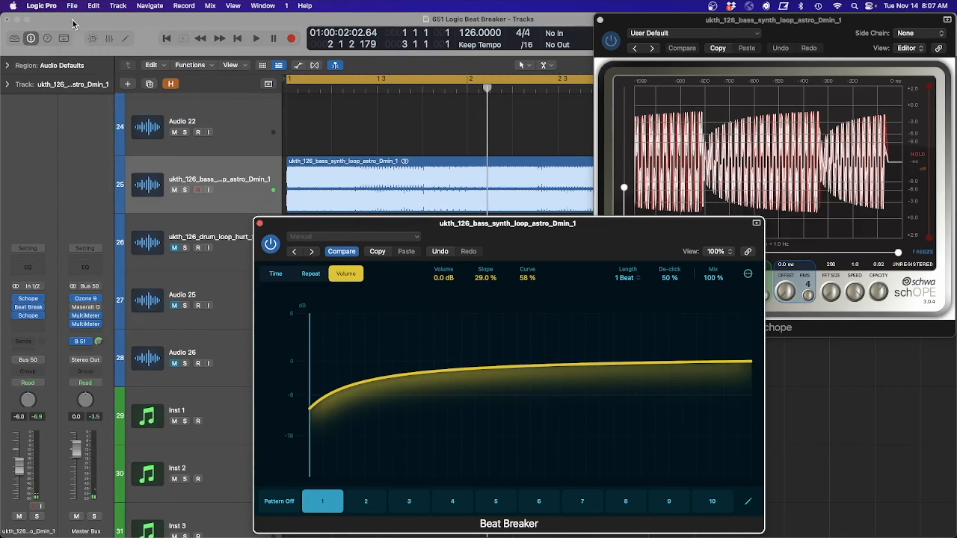
left_click(600, 20)
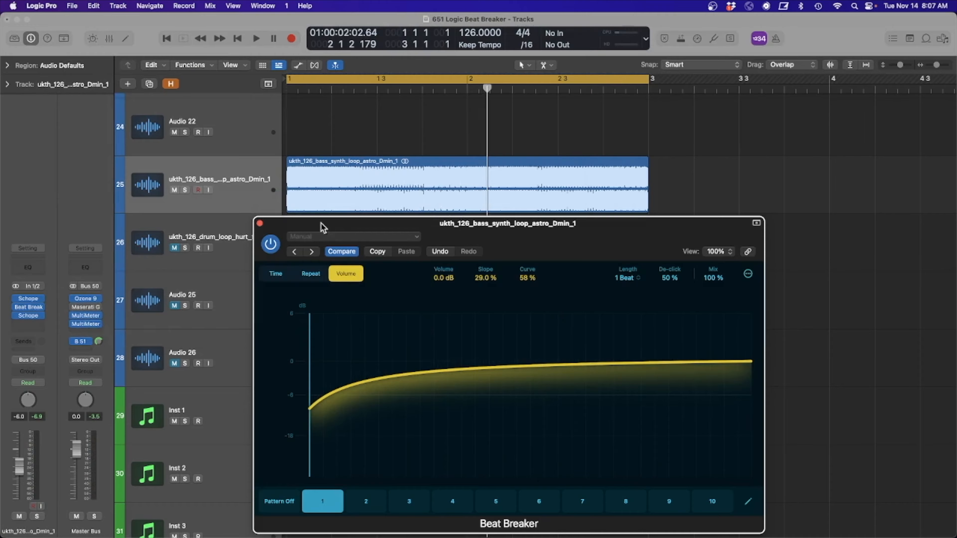
left_click_drag(339, 226, 529, 21)
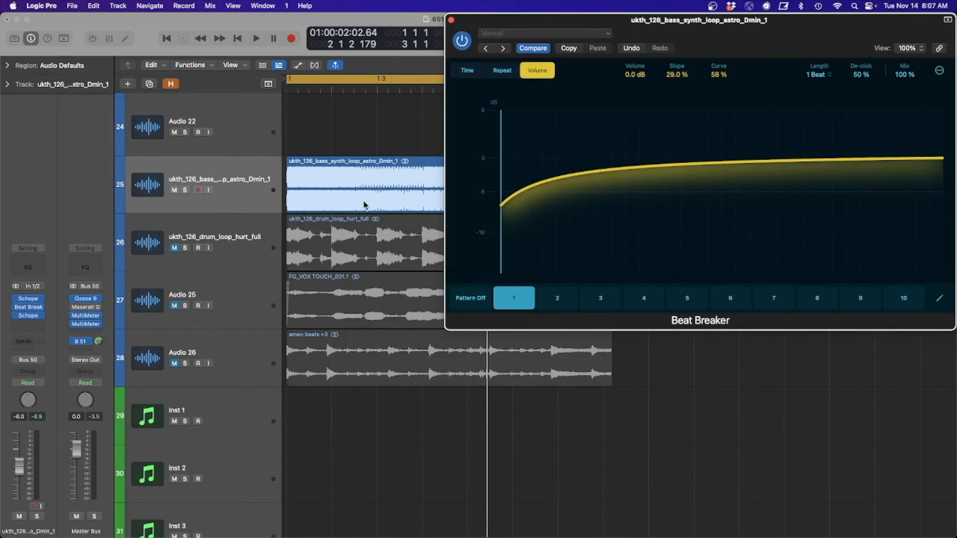
Step: Unmute the ukth_126_drum_loop_hurt_full track and raise the bass loop's volume slope to 41% during playback
left_click(174, 249)
key("space")
left_click_drag(791, 27, 641, 70)
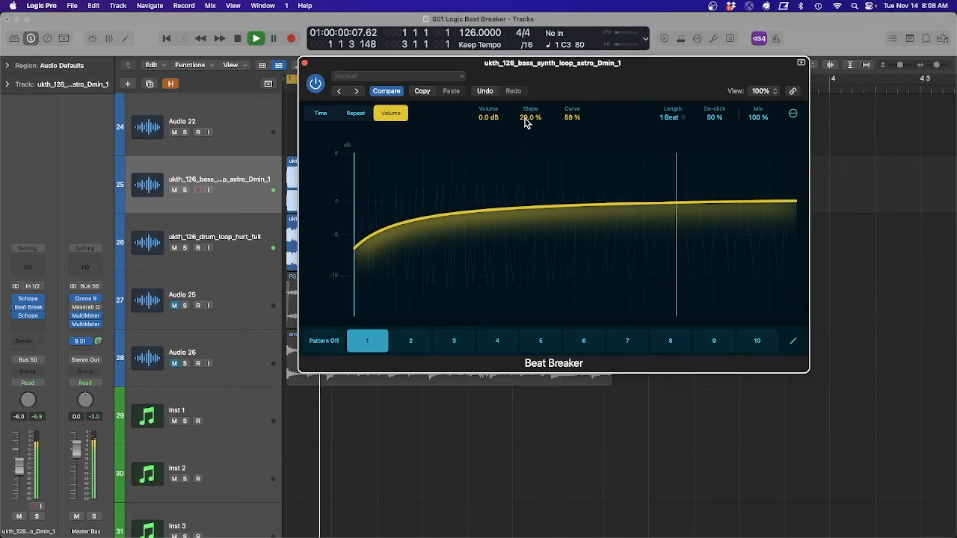
scroll(528, 122, "up", 3)
scroll(528, 122, "up", 5)
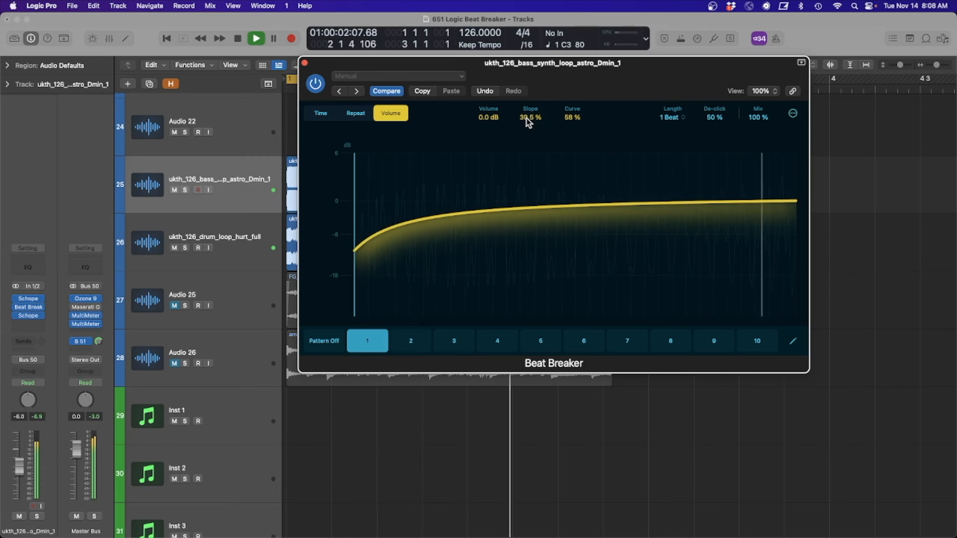
scroll(529, 122, "up", 3)
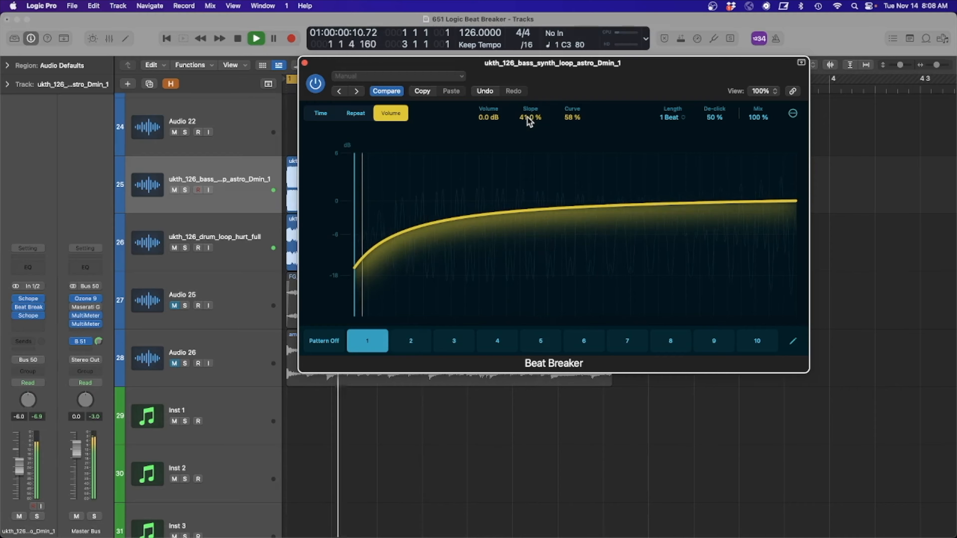